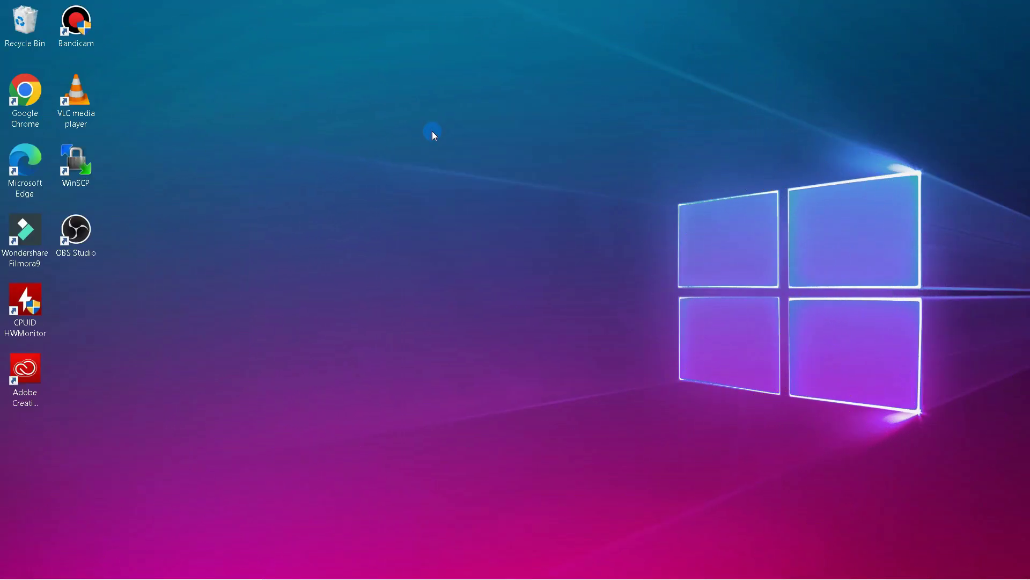
Refresh the desktop and bring Chrome back on the Google homepage.
{"action": "right_click", "coordinate": [432, 133]}
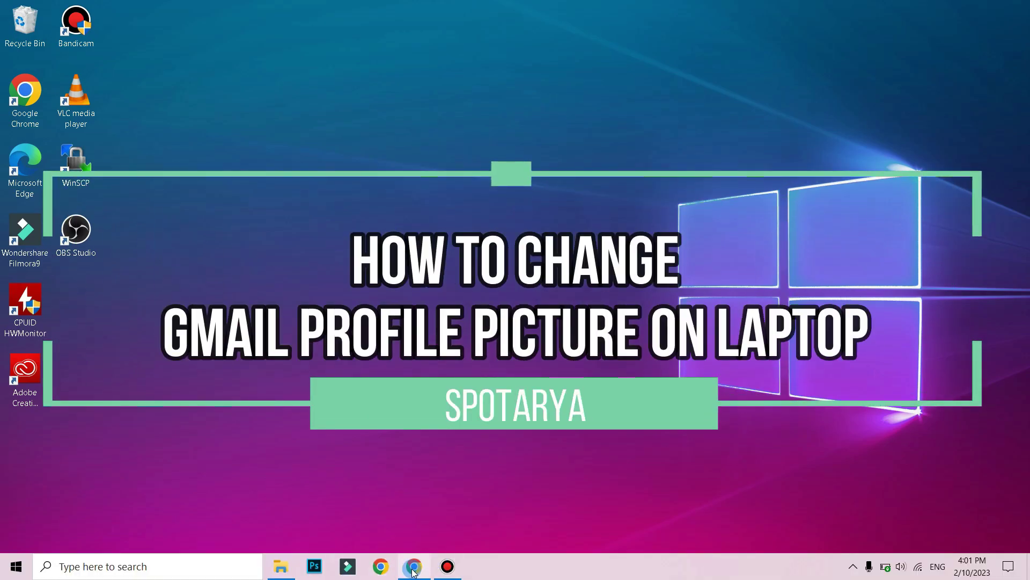
{"action": "left_click", "coordinate": [412, 568]}
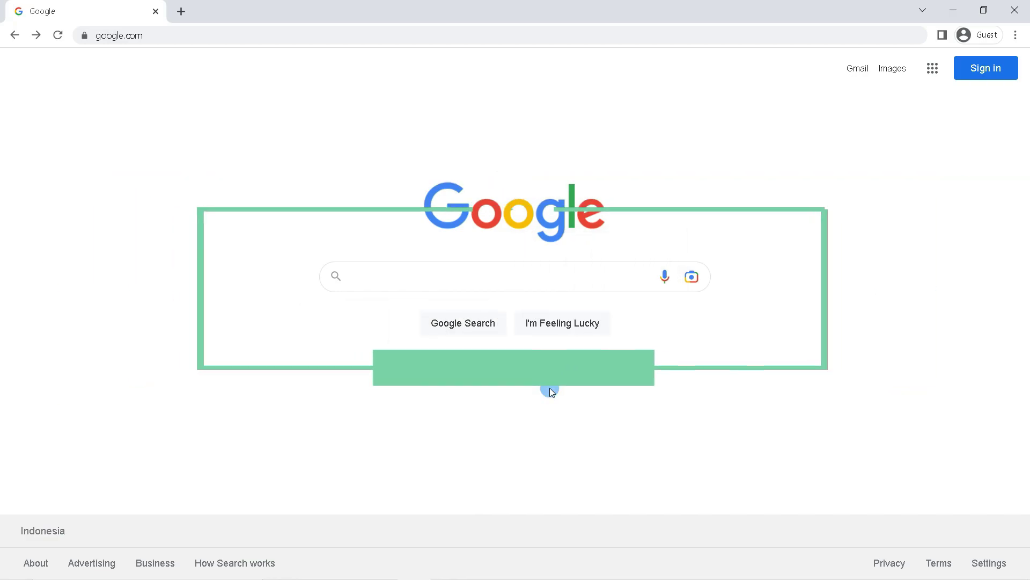
{"action": "left_click", "coordinate": [954, 12]}
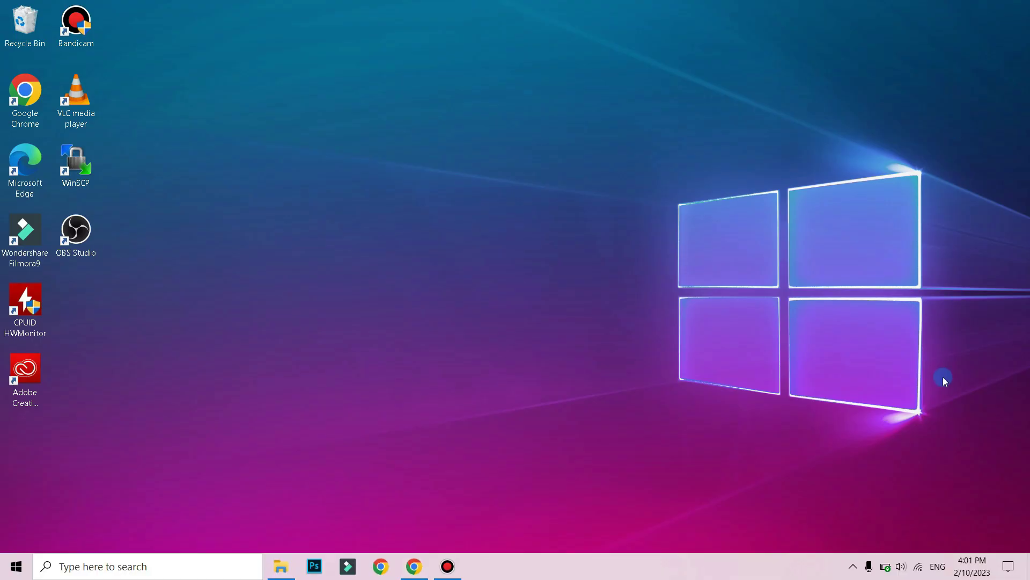
{"action": "right_click", "coordinate": [561, 190]}
{"action": "left_click", "coordinate": [583, 225]}
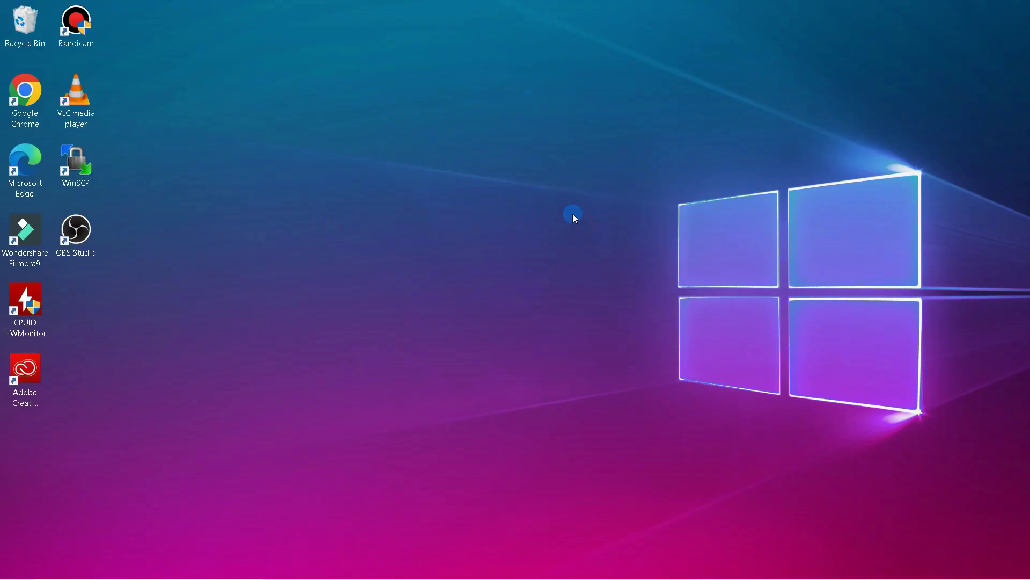
{"action": "mouse_move", "coordinate": [413, 566]}
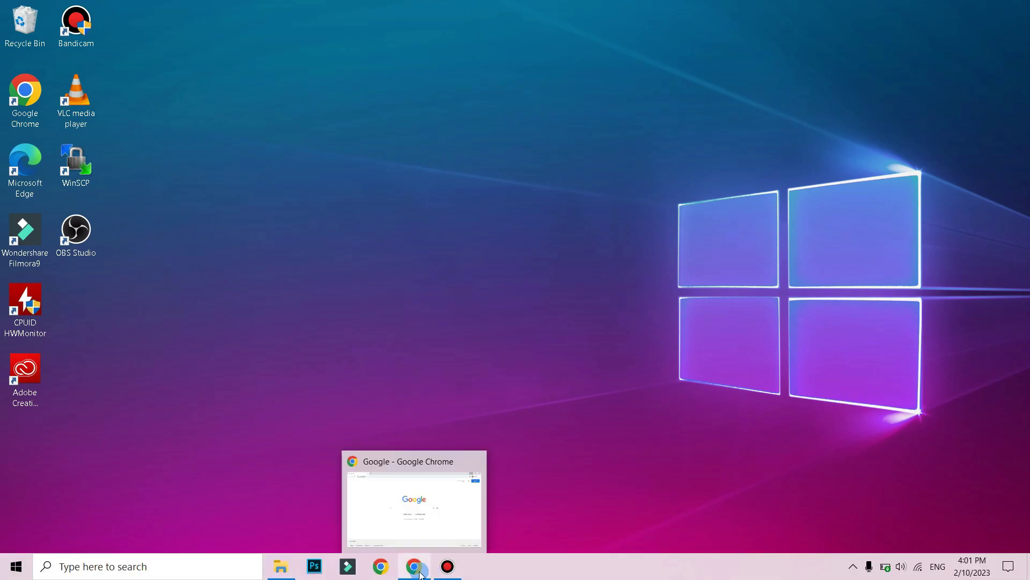
{"action": "left_click", "coordinate": [416, 567]}
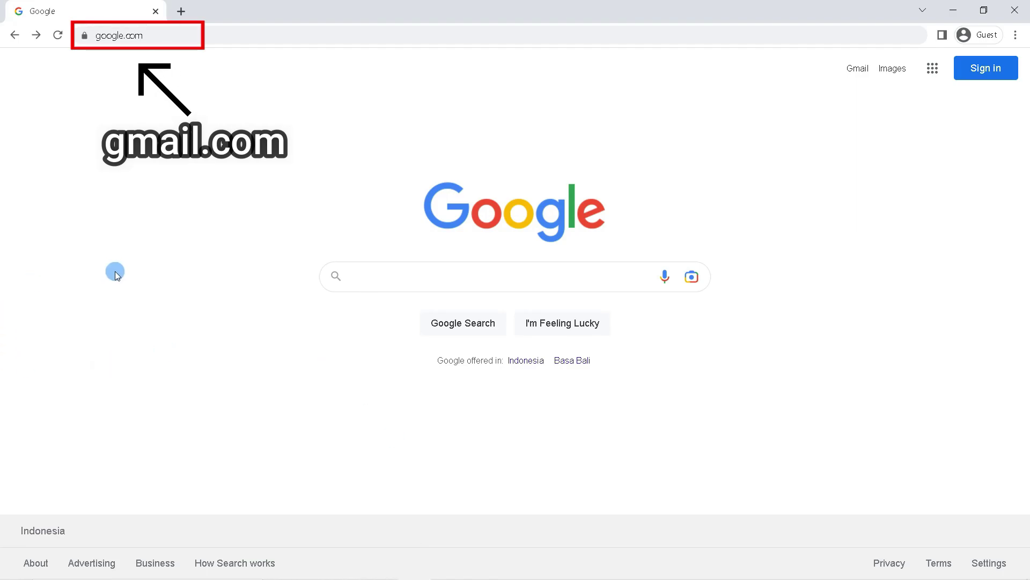
Go to gmail.com and sign in with the account email and password.
{"action": "left_click", "coordinate": [165, 36]}
{"action": "type", "text": "gmail.com"}
{"action": "key", "text": "Return"}
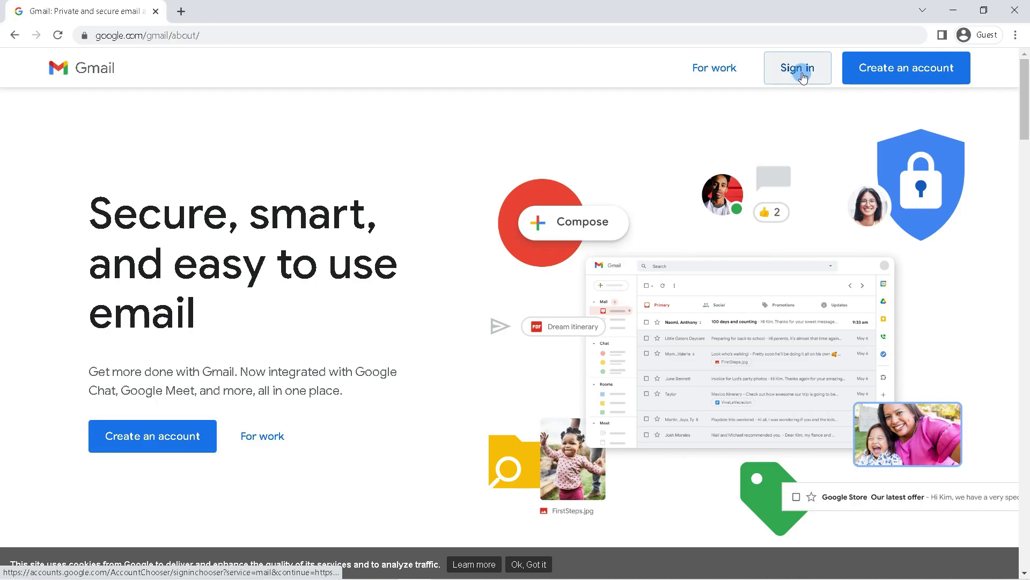
{"action": "left_click", "coordinate": [798, 70]}
{"action": "left_click", "coordinate": [621, 424]}
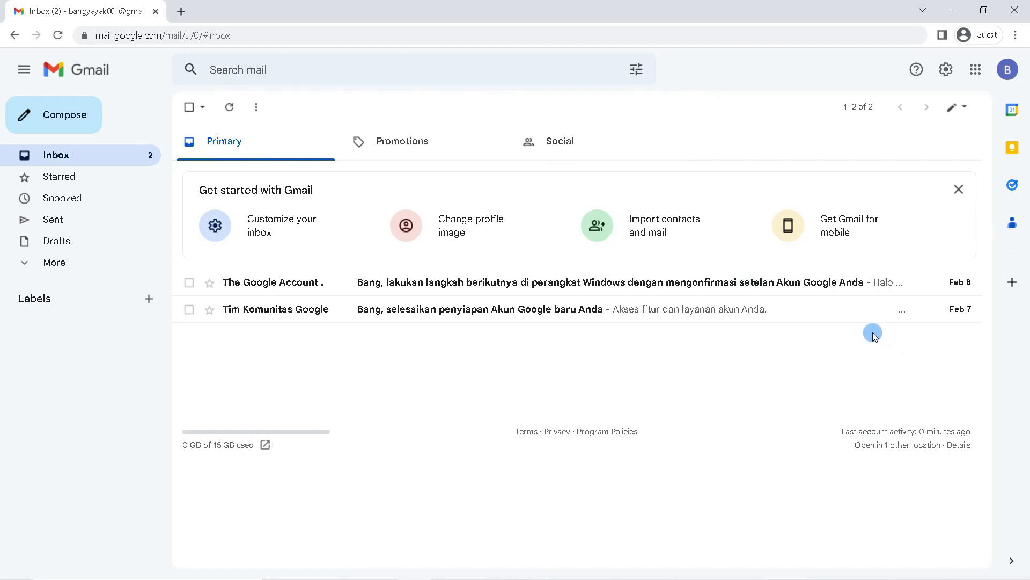
Open Manage your Google Account from the Gmail profile avatar menu.
{"action": "left_click", "coordinate": [1005, 75]}
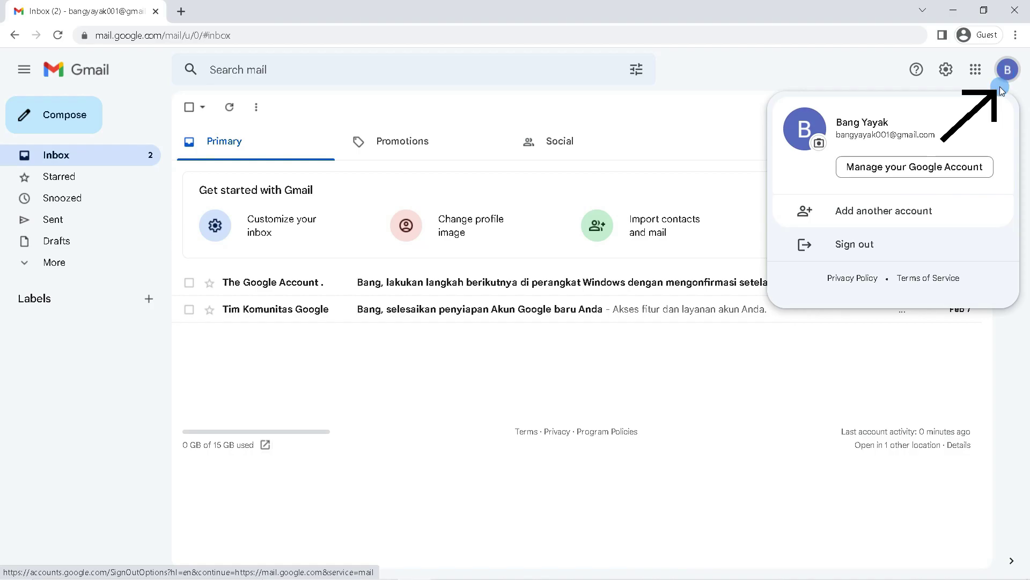
{"action": "left_click_drag", "start_coordinate": [837, 134], "coordinate": [934, 135]}
{"action": "left_click", "coordinate": [921, 167]}
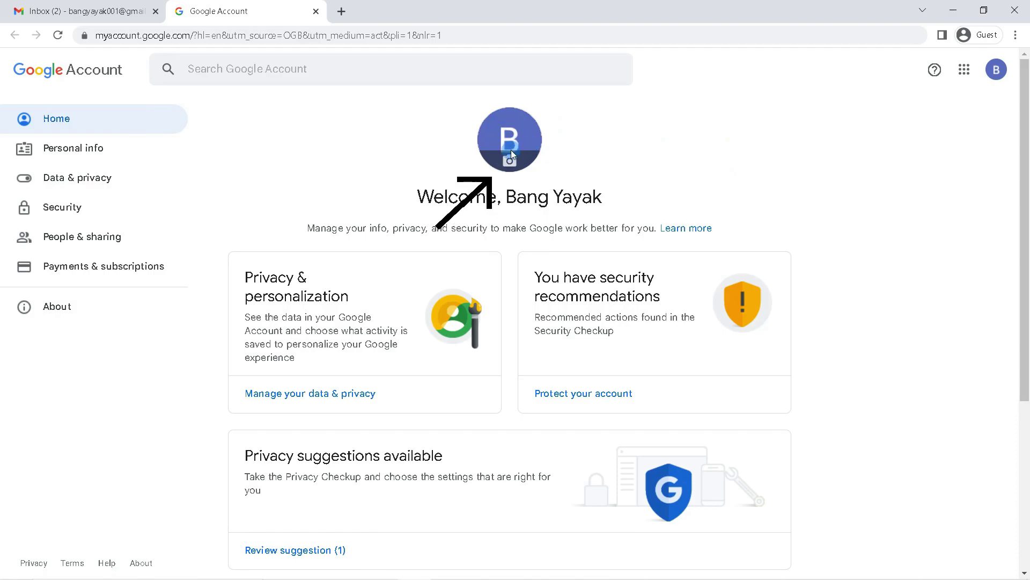
Start adding a profile picture from the avatar camera icon, using the From computer option.
{"action": "left_click", "coordinate": [510, 163]}
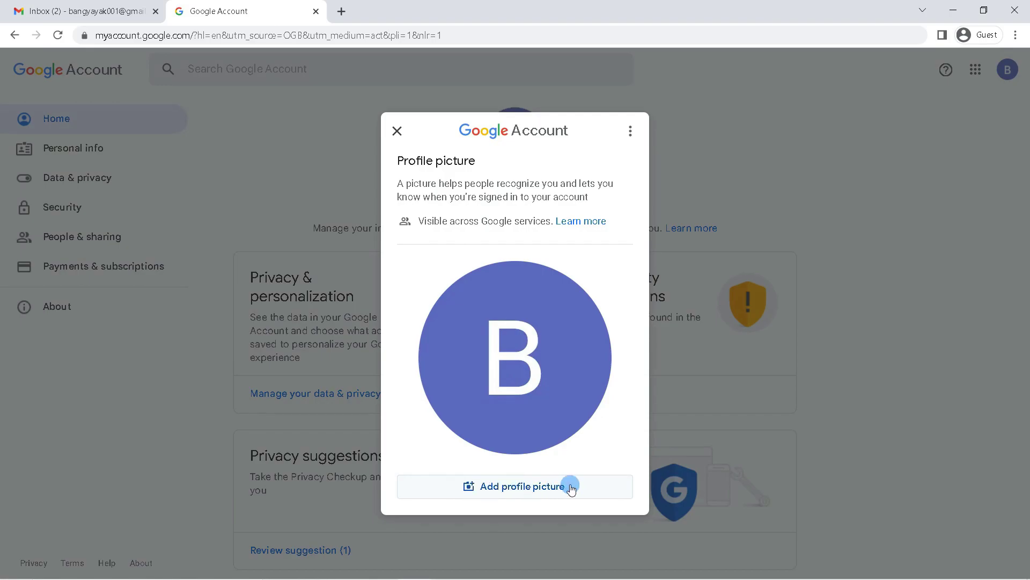
{"action": "left_click", "coordinate": [533, 485]}
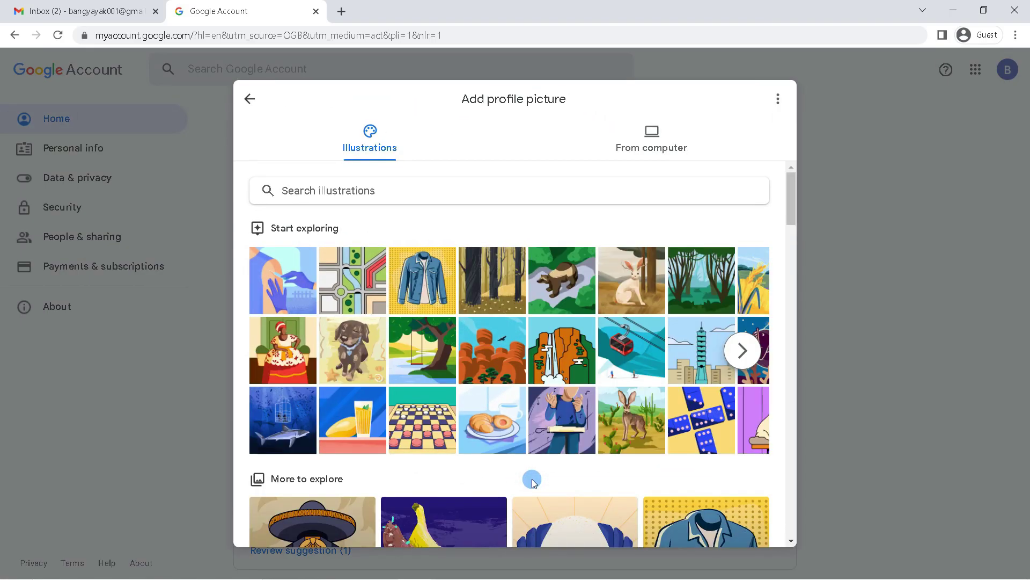
{"action": "scroll", "coordinate": [533, 479], "scroll_direction": "down", "scroll_amount": 3}
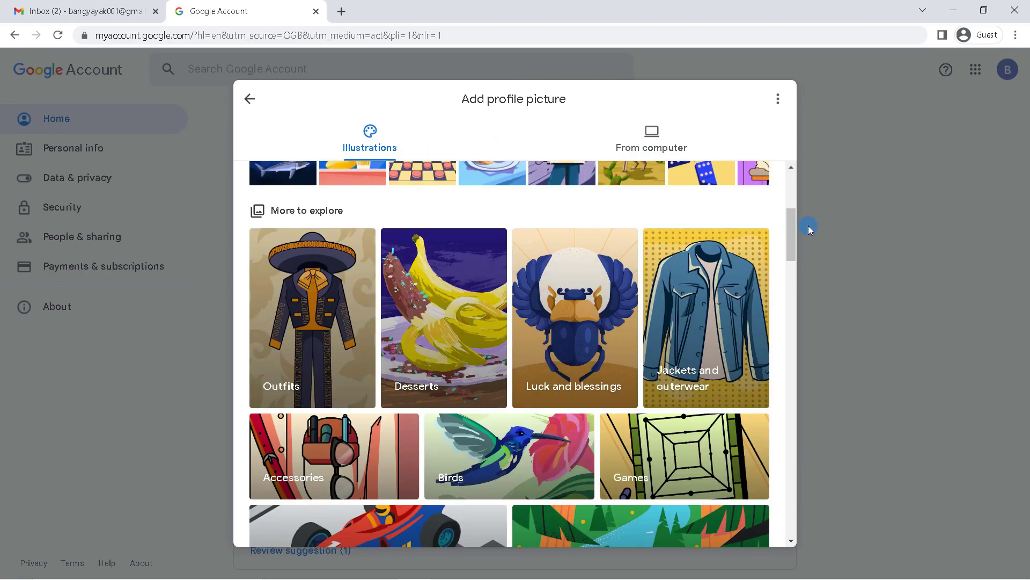
{"action": "mouse_move", "coordinate": [793, 241]}
{"action": "left_mouse_down"}
{"action": "mouse_move", "coordinate": [805, 437]}
{"action": "mouse_move", "coordinate": [802, 120]}
{"action": "left_mouse_up"}
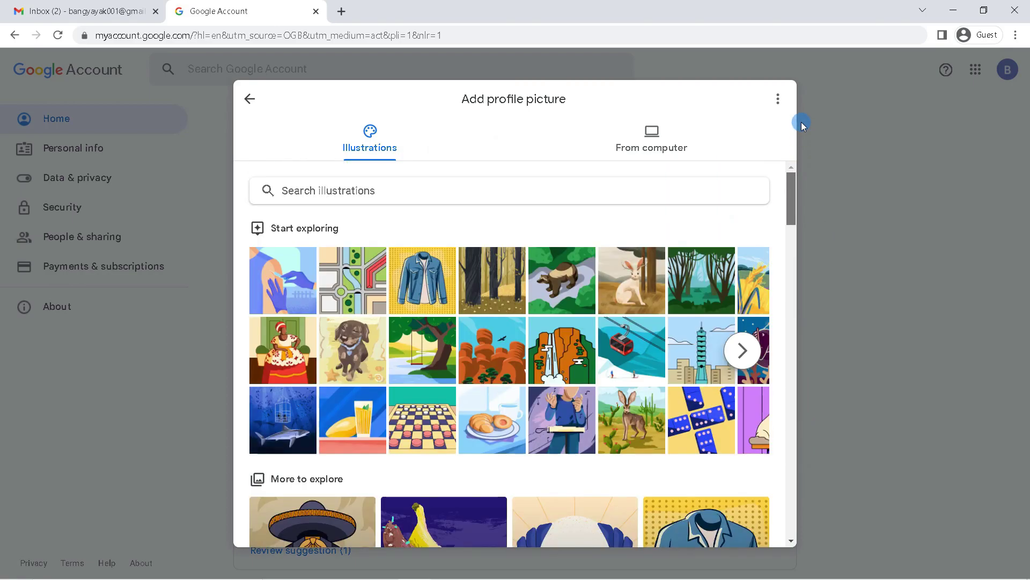
{"action": "left_click", "coordinate": [663, 140]}
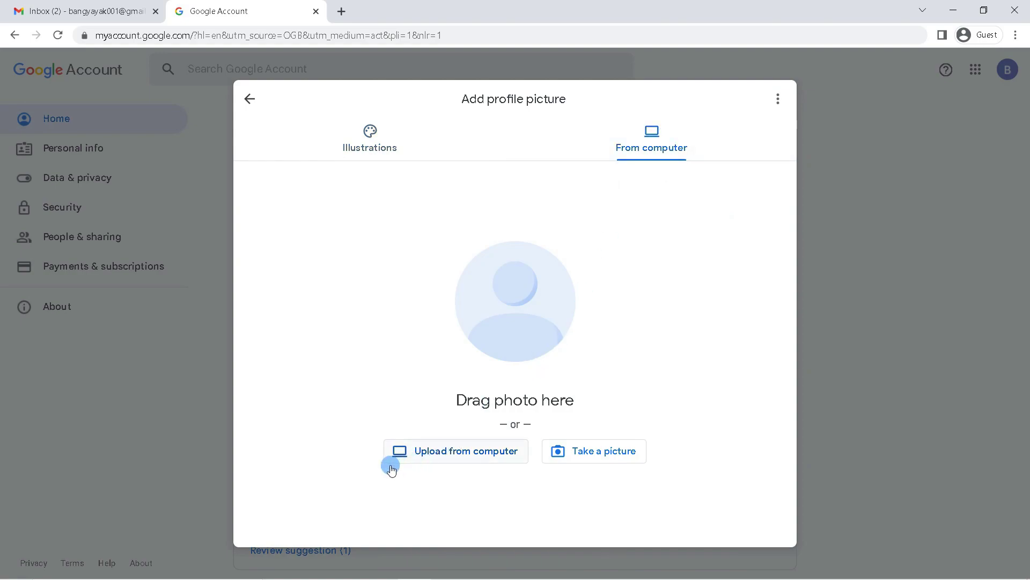
Upload the Micky image from the Pictures folder.
{"action": "left_click", "coordinate": [458, 449]}
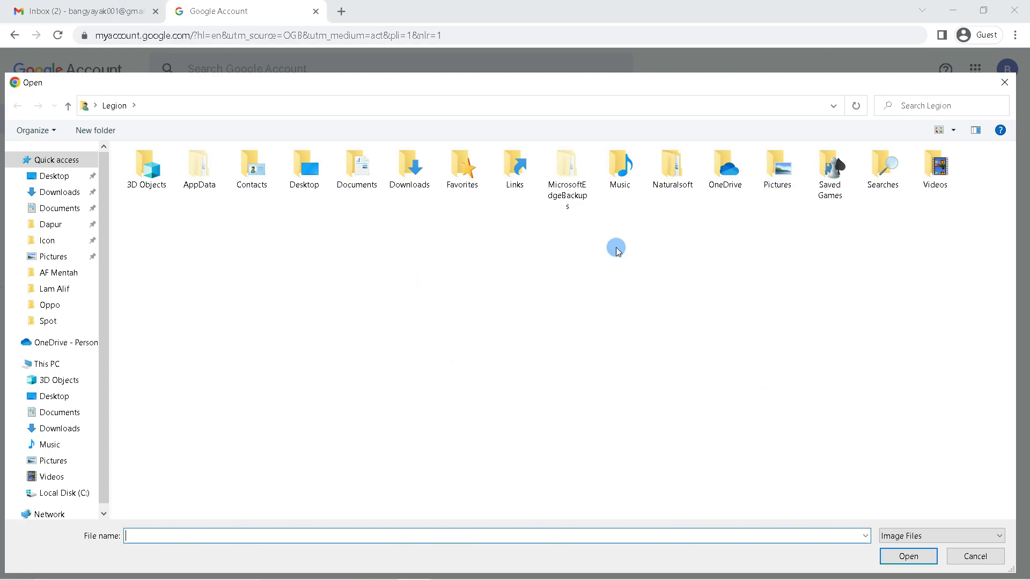
{"action": "double_click", "coordinate": [778, 168]}
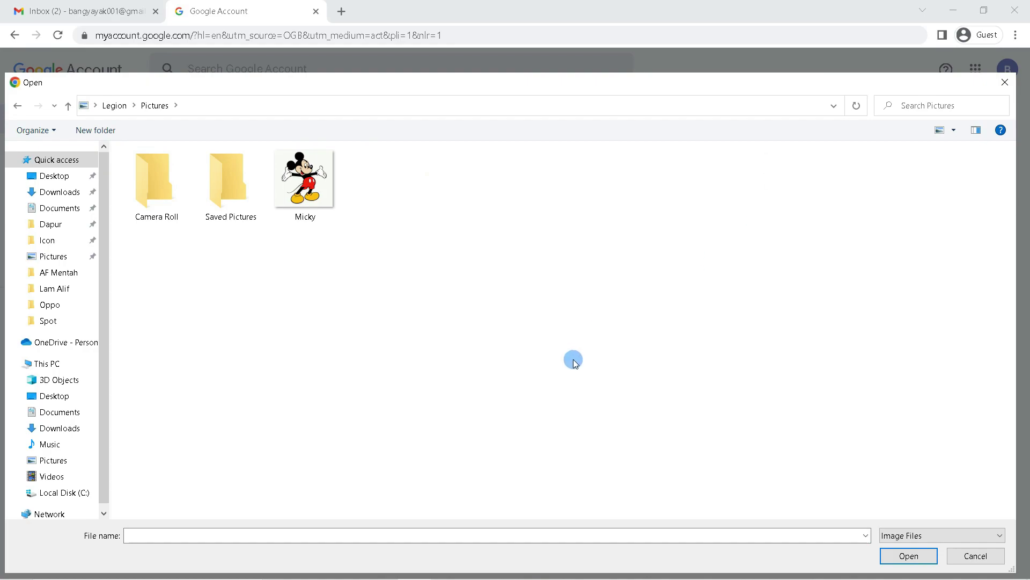
{"action": "left_click", "coordinate": [320, 178]}
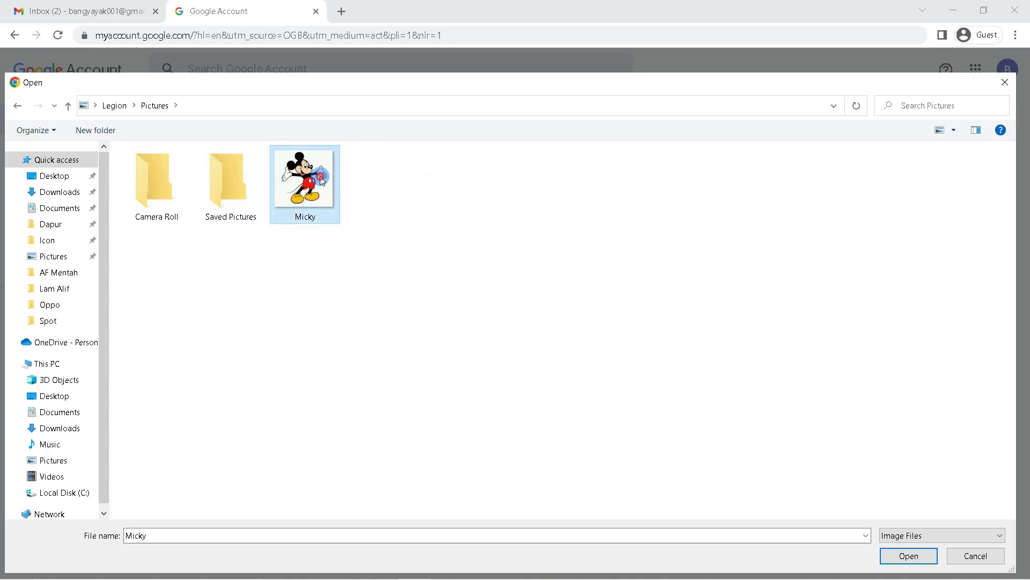
{"action": "left_click", "coordinate": [910, 556]}
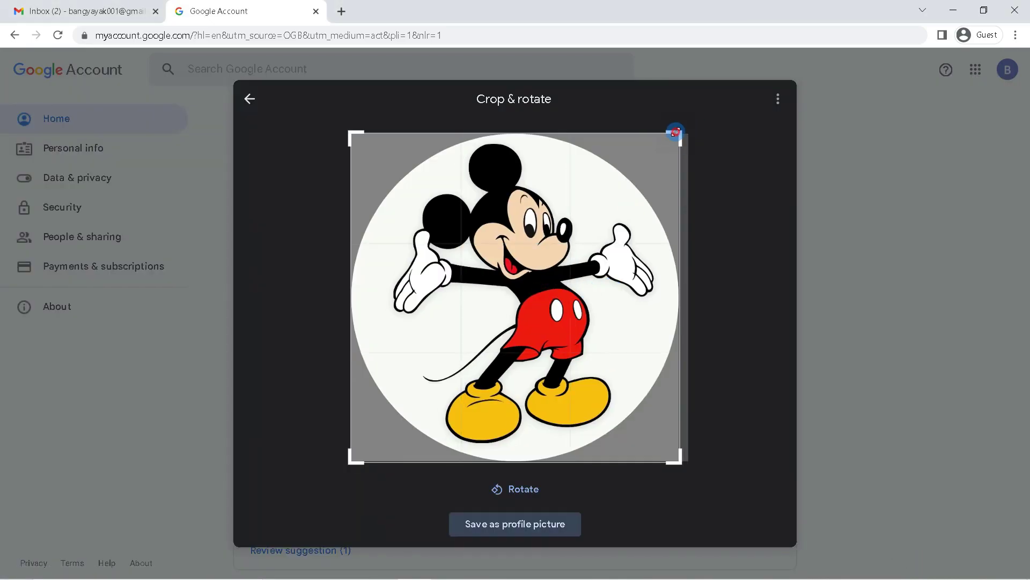
Adjust the Mickey image crop and save it as the profile picture.
{"action": "mouse_move", "coordinate": [681, 137]}
{"action": "left_mouse_down"}
{"action": "mouse_move", "coordinate": [612, 322]}
{"action": "mouse_move", "coordinate": [681, 137]}
{"action": "left_mouse_up"}
{"action": "left_click", "coordinate": [593, 264]}
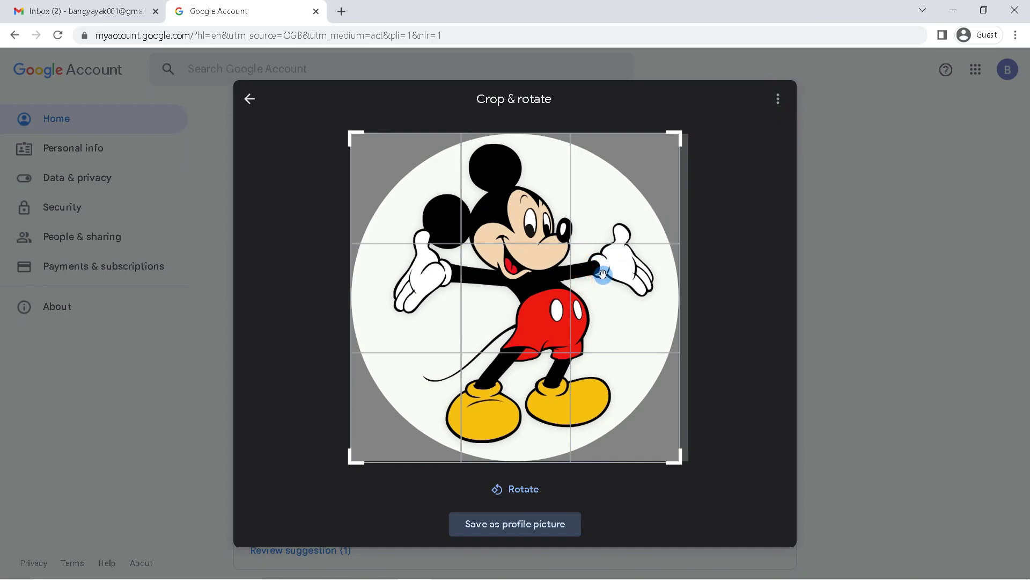
{"action": "left_click", "coordinate": [500, 534]}
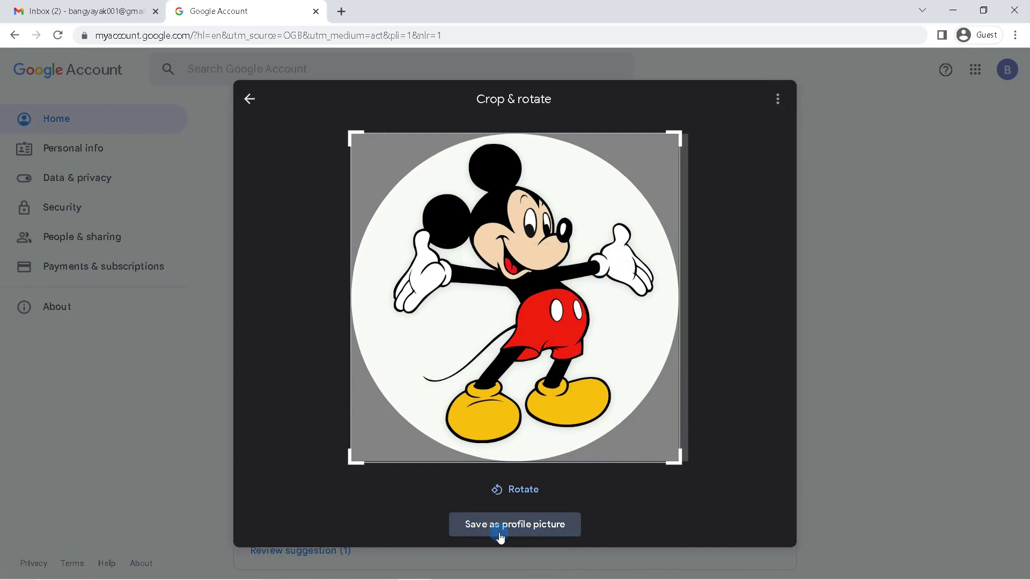
{"action": "left_click", "coordinate": [552, 524]}
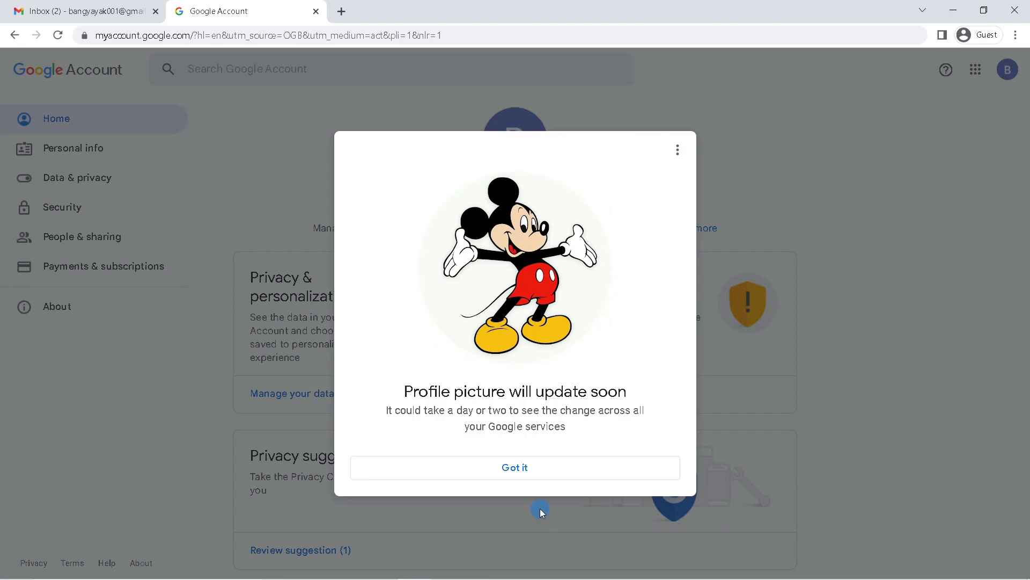
Dismiss the update notice and check the Mickey avatar in the account menu.
{"action": "left_click", "coordinate": [526, 478]}
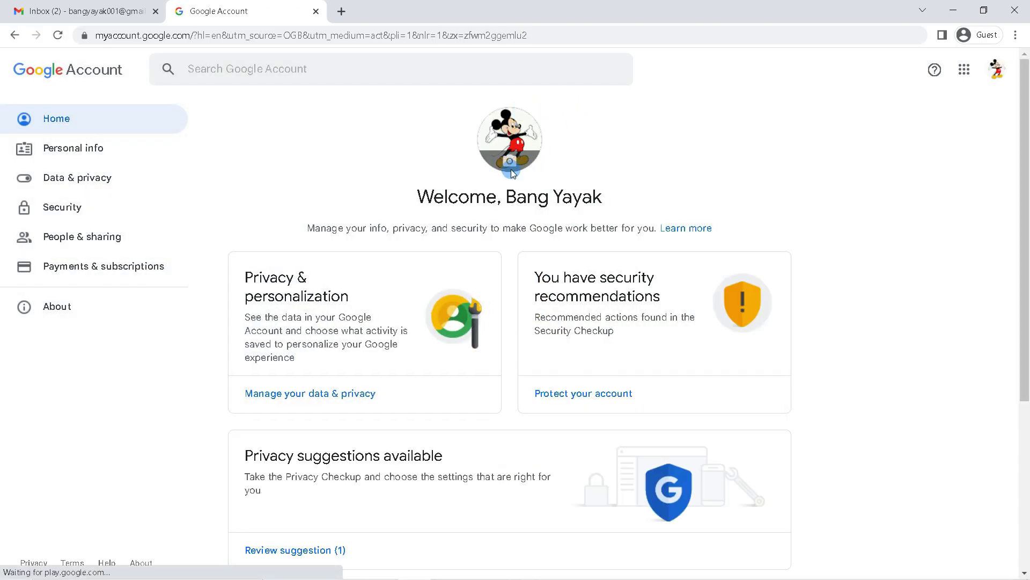
{"action": "left_click", "coordinate": [996, 70]}
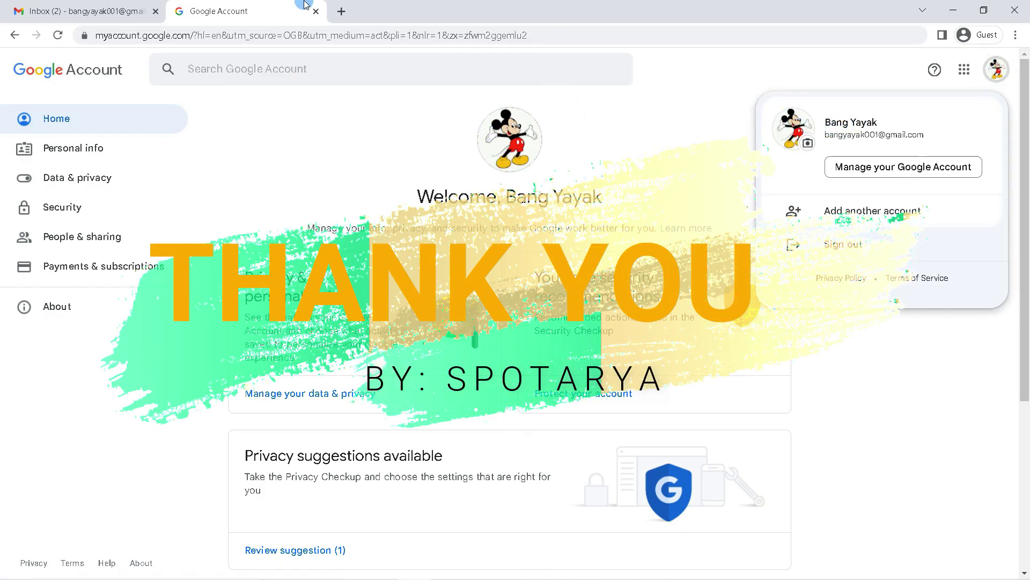